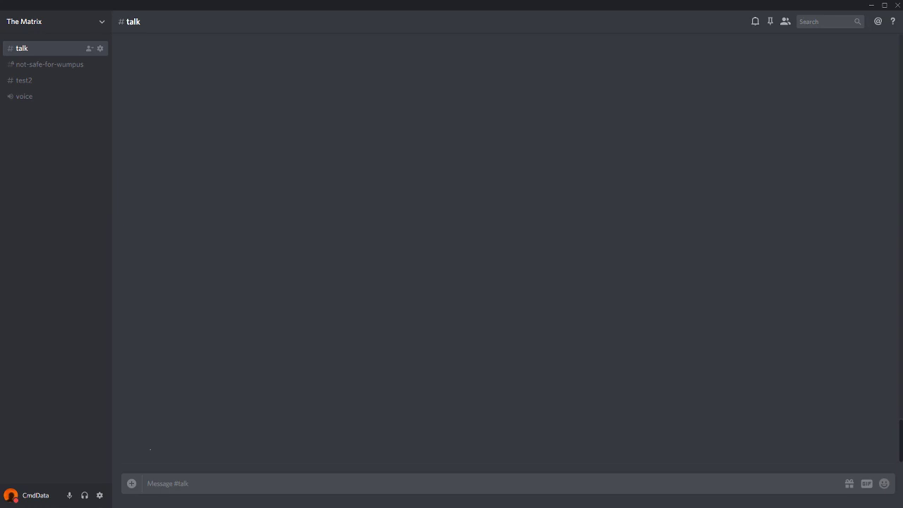
Request the SpoilerBlock bot's command list in the talk channel with sb?help
left_click(231, 489)
type("sb?help")
key("Return")
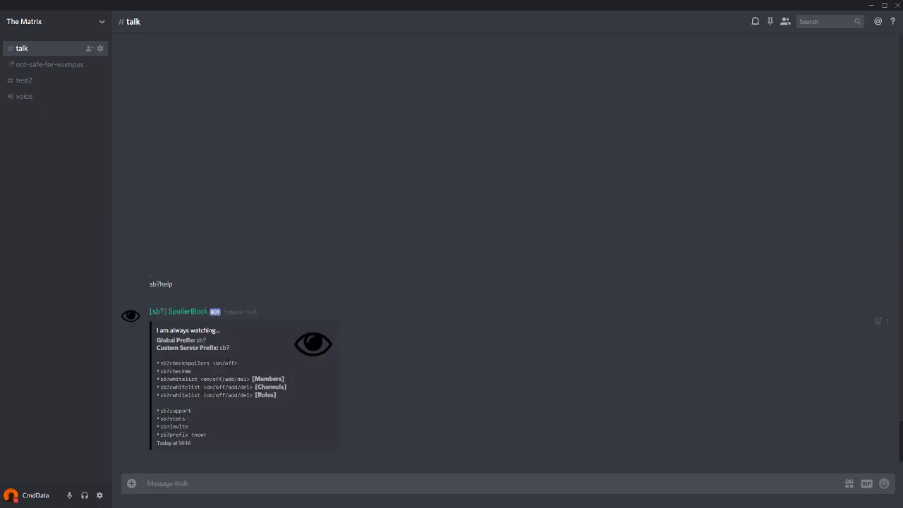
type("sb?prefix >")
key("BackSpace")
key("BackSpace")
key("BackSpace")
key("BackSpace")
key("BackSpace")
key("BackSpace")
key("BackSpace")
key("BackSpace")
key("BackSpace")
Check the account's whitelist status with sb?checkme and review the meaning of its status symbols
type("sb?checkme")
key("Return")
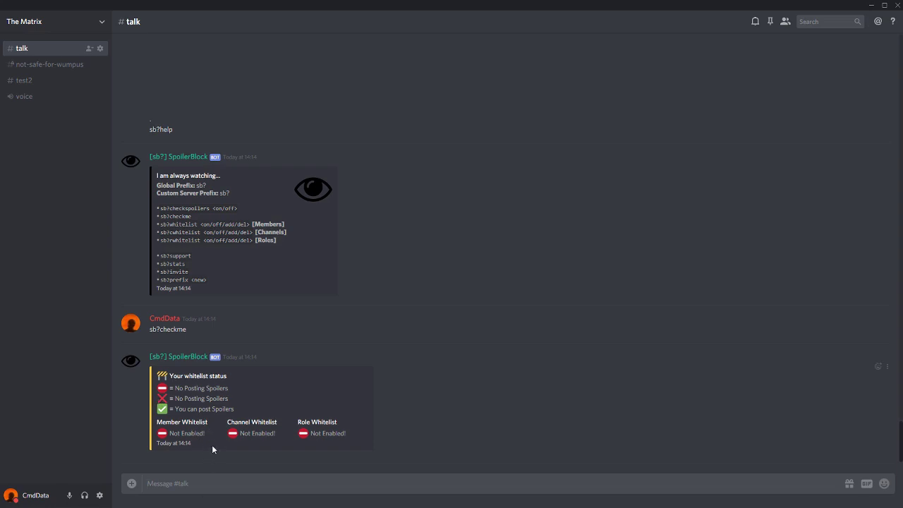
double_click(162, 410)
left_click(212, 433)
Try to post the spoiler message ||test|| in the talk channel
left_click(265, 489)
type("||test||")
key("Return")
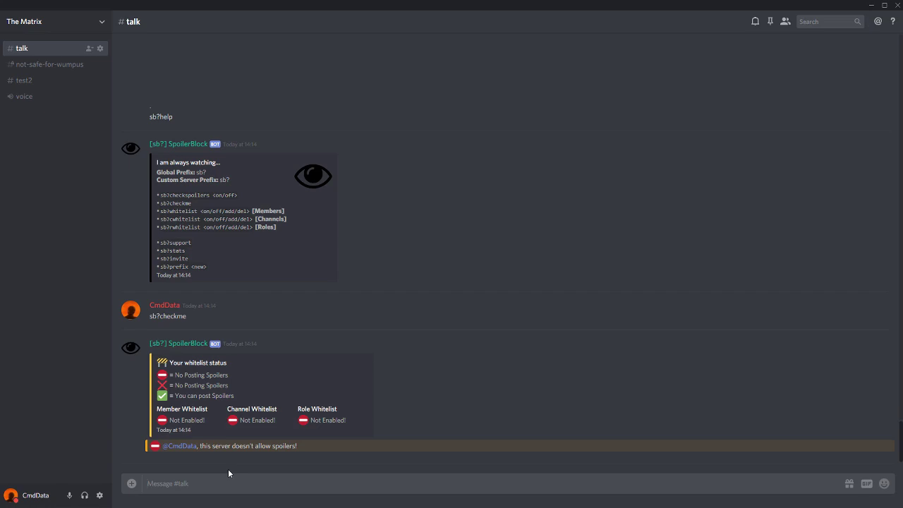
Disable spoiler checking with sb?checkspoilers off, and post and reveal the spoiler message ||test||
type("sb?checkspoilers off")
key("Return")
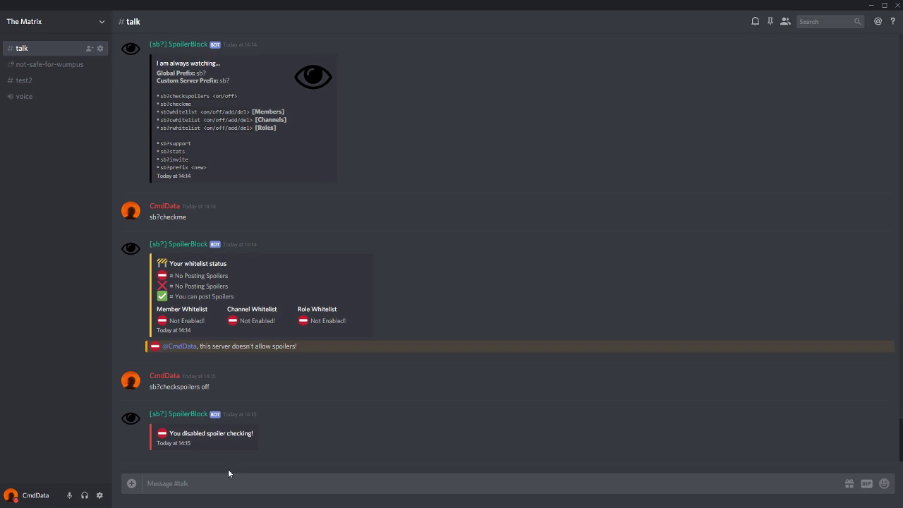
type("||test||")
key("Return")
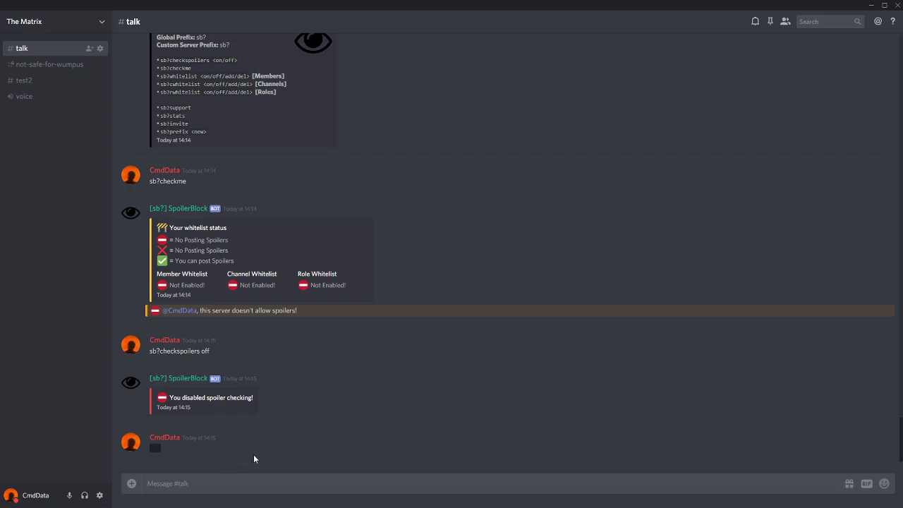
left_click(155, 449)
Check the whitelist status with sb?checkme and enable spoiler checking again with sb?checkspoilers on
type("sb?checkme")
key("Return")
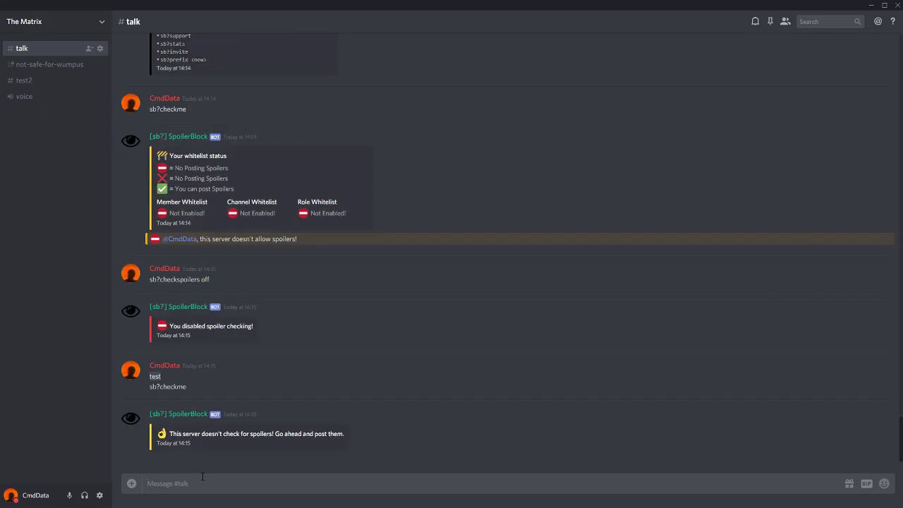
type("sb?checkspoilers on")
key("Return")
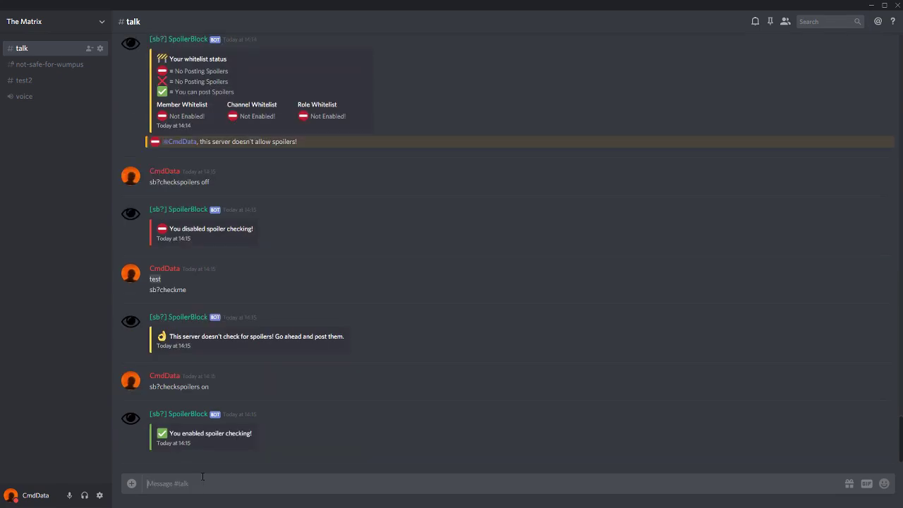
Review the whitelist commands in the bot's help message and add the own account to the member whitelist with sb?whitelist add
scroll(358, 395, "up", 3)
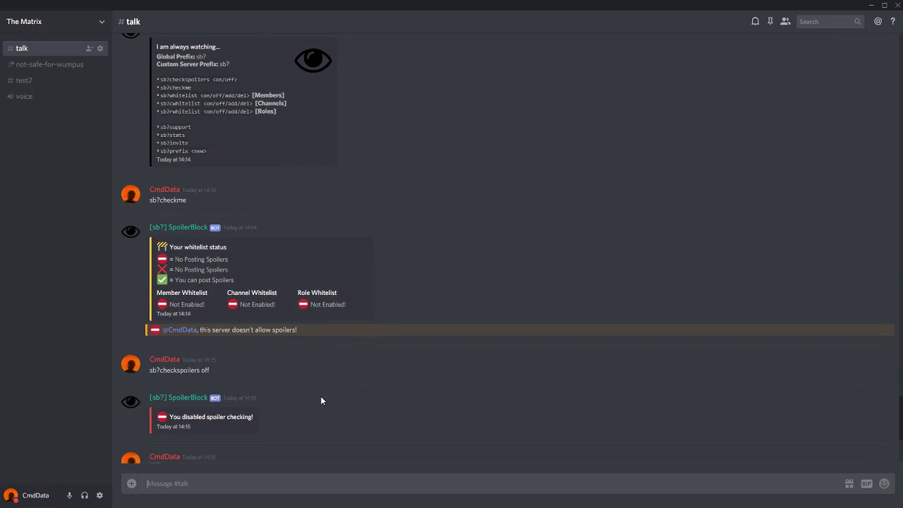
scroll(340, 403, "up", 1)
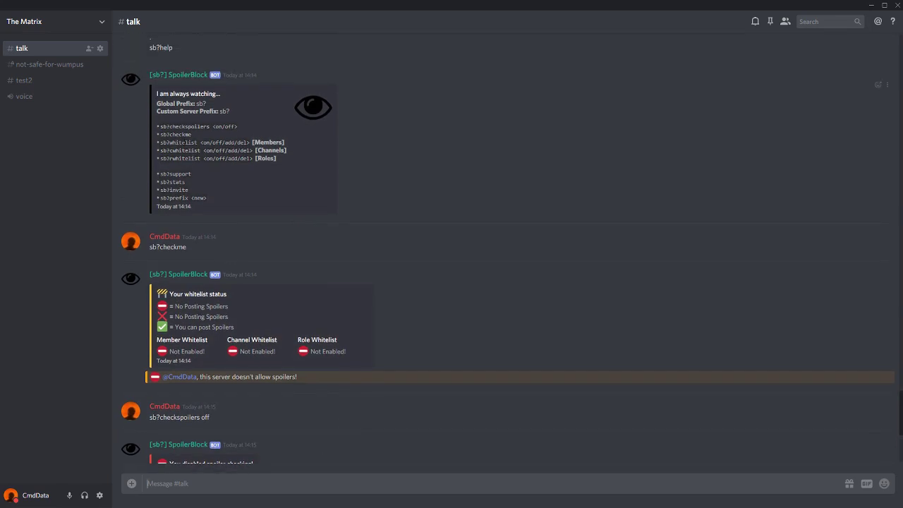
double_click(269, 150)
double_click(265, 158)
left_click(307, 203)
scroll(251, 412, "down", 3)
type("sb")
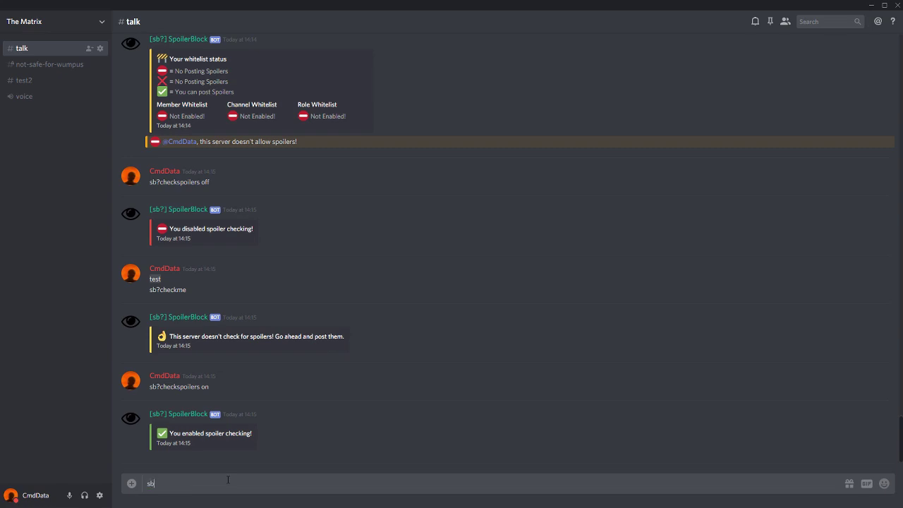
type("?whitelist add @cmd")
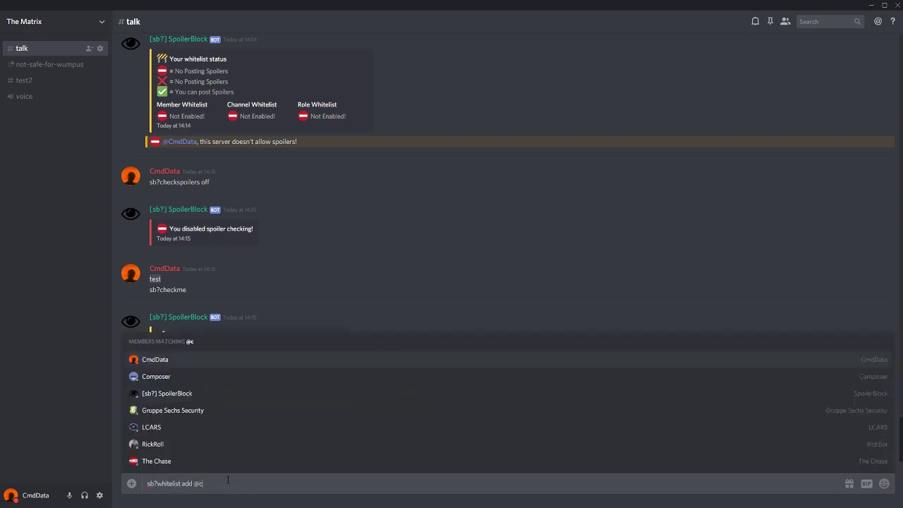
key("Return")
key("Return")
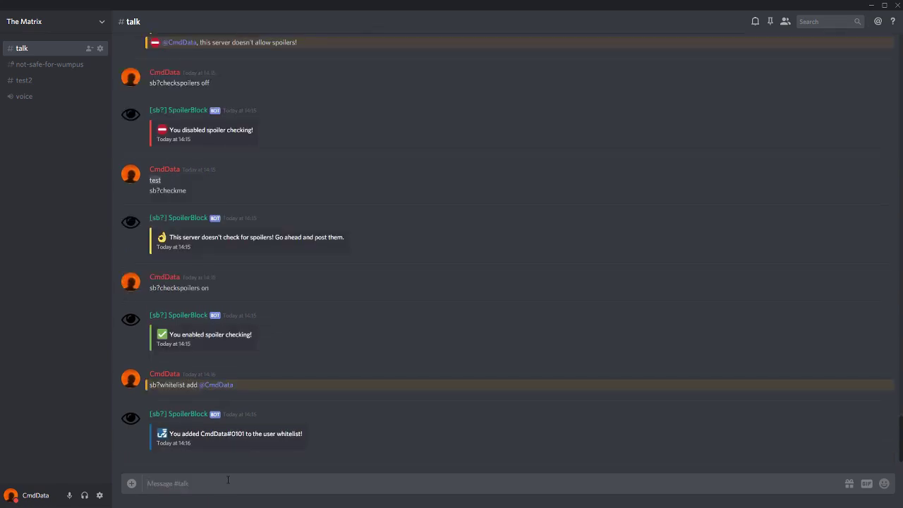
Try to post the spoiler ||test|| and enable the member whitelist with sb?whitelist on
type("||test||")
key("Return")
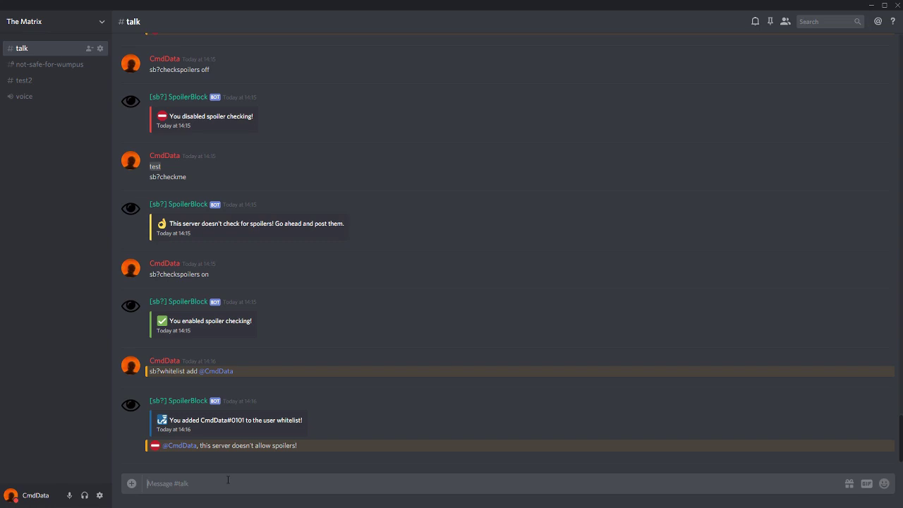
type("sb?whitelist on")
key("Return")
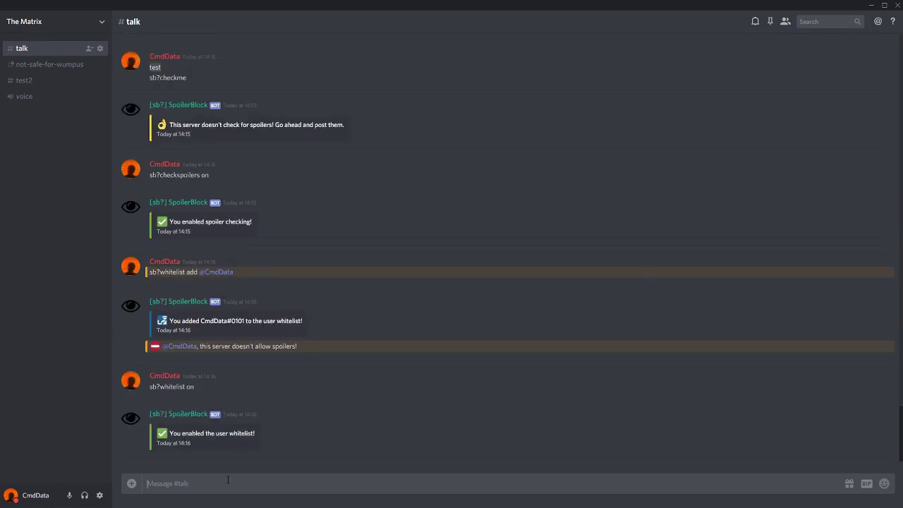
Check the member whitelist status with sb?checkme and post the spoiler message ||hi||
type("sb?wh")
key("BackSpace")
key("BackSpace")
type("checkme")
key("Return")
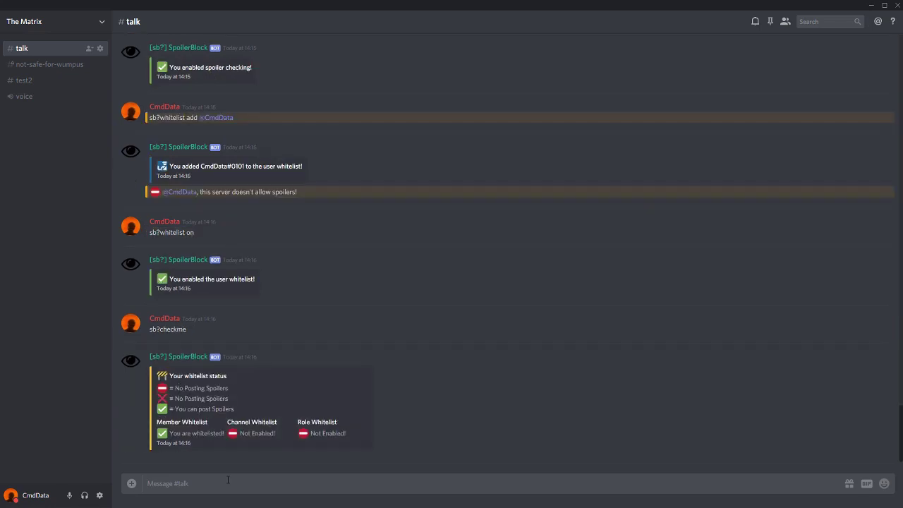
type("||hi||")
key("Return")
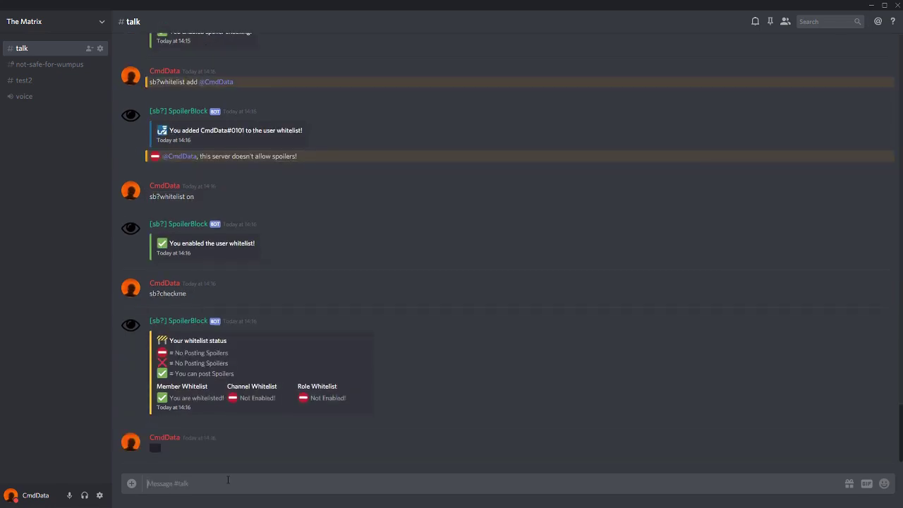
Add the #talk channel to the channel whitelist with sb?cwhitelist add and enable that whitelist with sb?cwhitelist on
type("sb?cwhitelist")
type("add #tal")
left_click(210, 462)
key("Return")
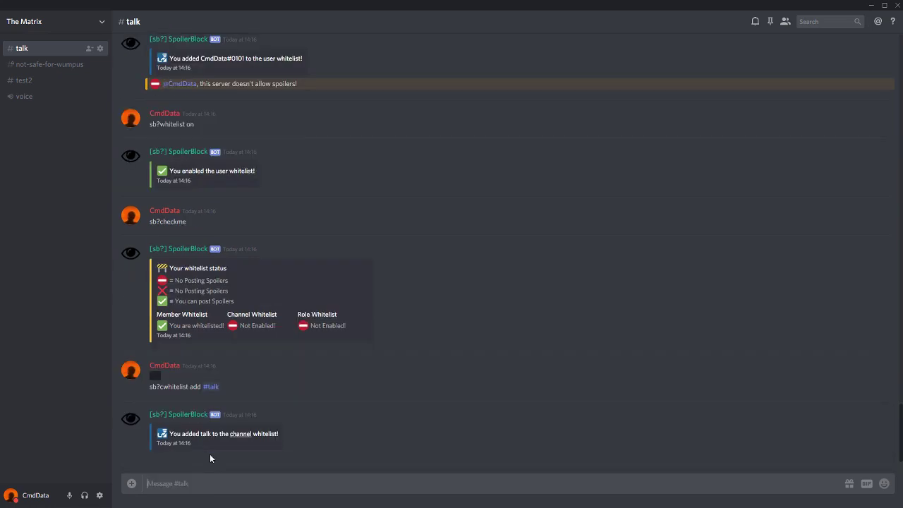
type("sb?cwhitelist on")
key("Return")
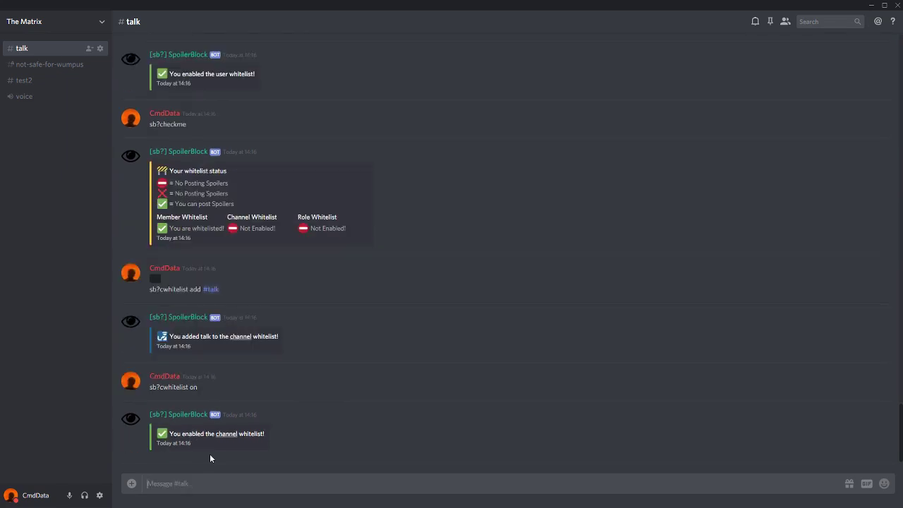
Check the whitelist status in the talk channel with sb?checkme and examine the Channel Whitelist entry
type("sb?checkme")
key("Return")
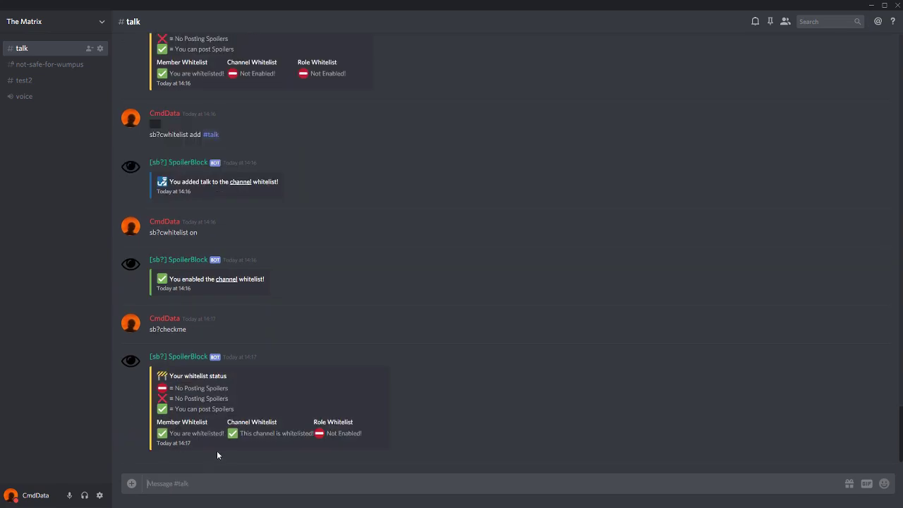
left_click_drag(216, 450, 234, 434)
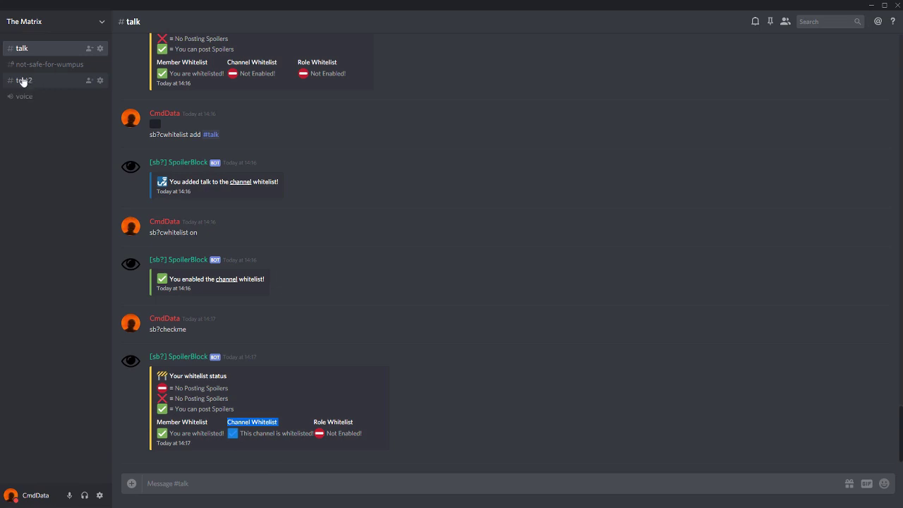
left_click(248, 432)
left_click_drag(240, 441, 237, 432)
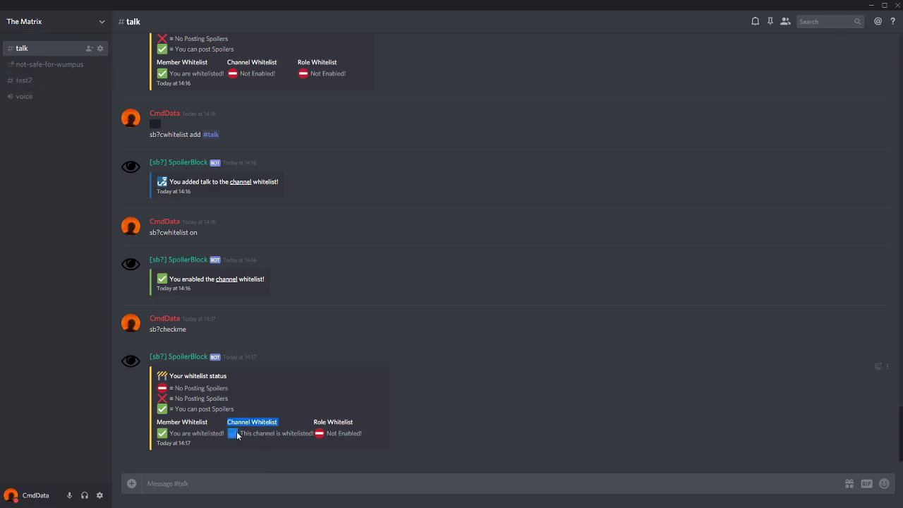
left_click(240, 438)
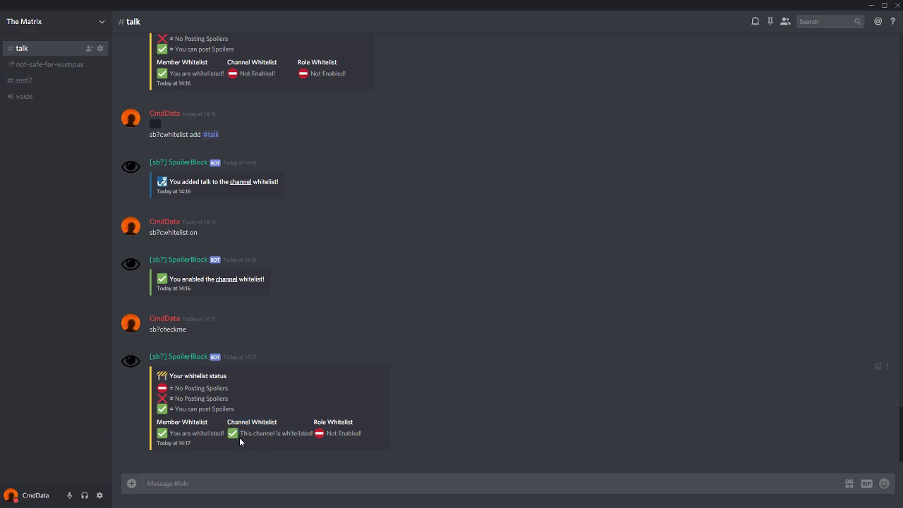
Switch to the test2 channel and post two spacer messages made of dots separated by blank lines
left_click(21, 80)
key("shift+Return")
key("shift+Return")
key("shift+Return")
key("shift+Return")
key("shift+Return")
key("shift+Return")
key("shift+Return")
key("shift+Return")
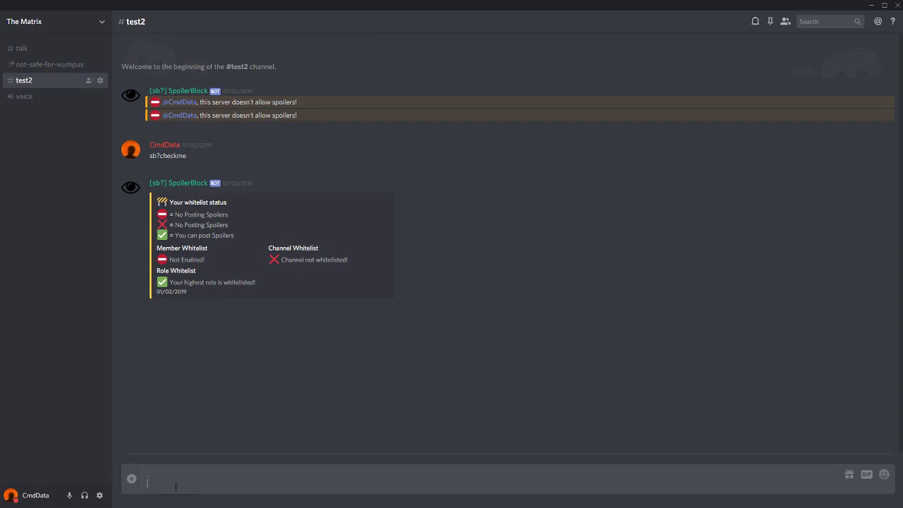
key("Return")
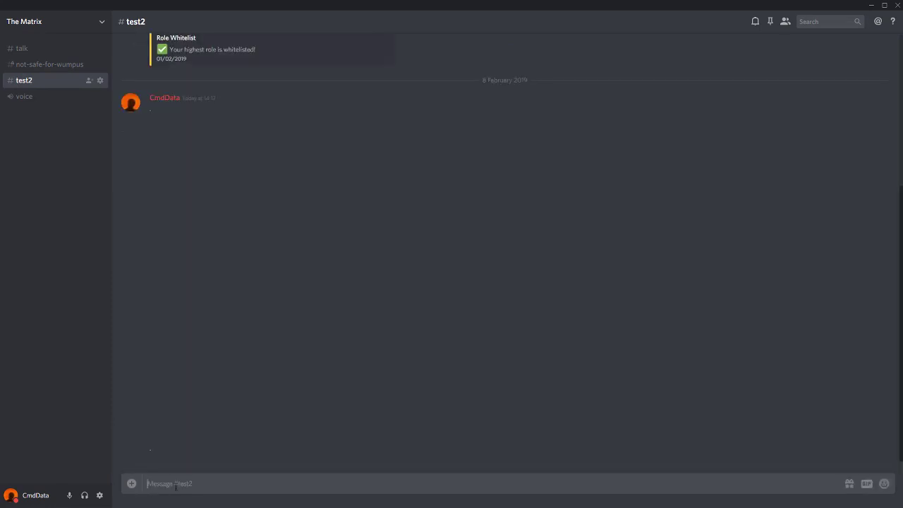
type(".")
key("shift+Return")
key("shift+Return")
key("shift+Return")
key("shift+Return")
key("shift+Return")
key("shift+Return")
key("shift+Return")
key("shift+Return")
key("shift+Return")
key("shift+Return")
key("shift+Return")
key("shift+Return")
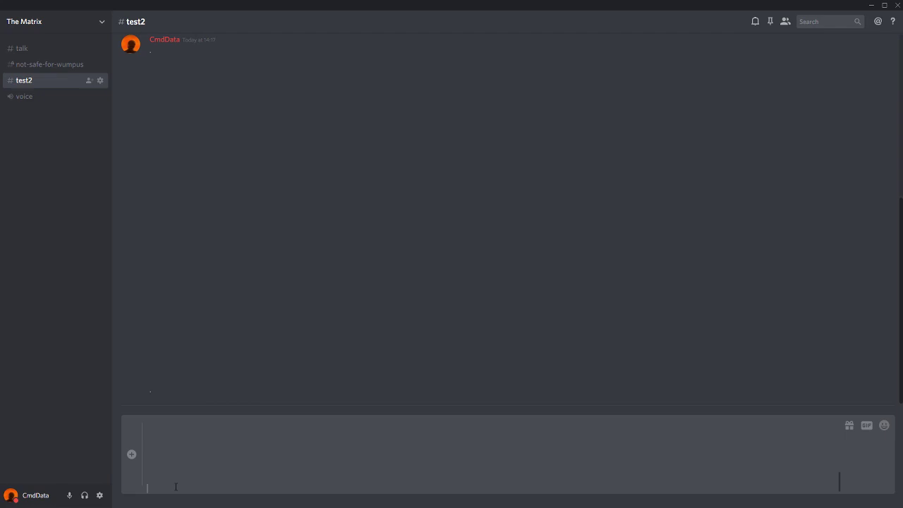
key("Return")
Check the whitelist status in the test2 channel with sb?checkme
type("sb?checkme")
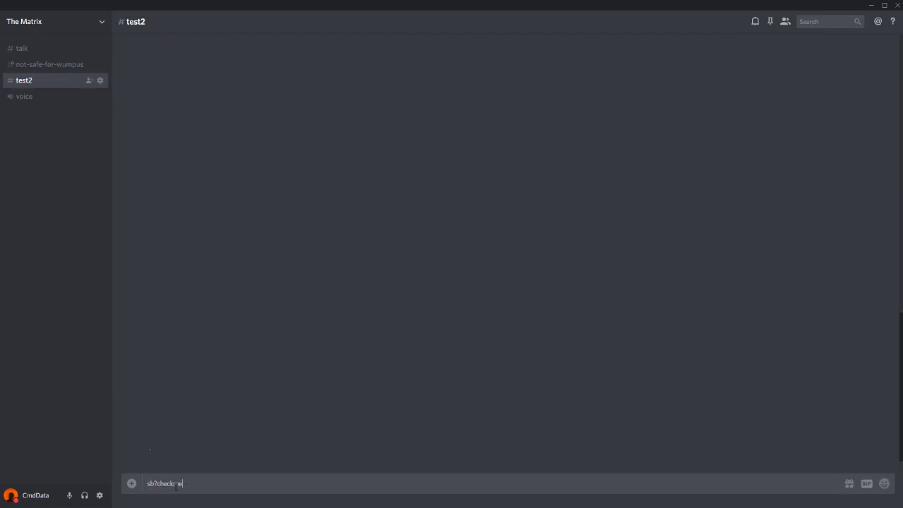
key("Return")
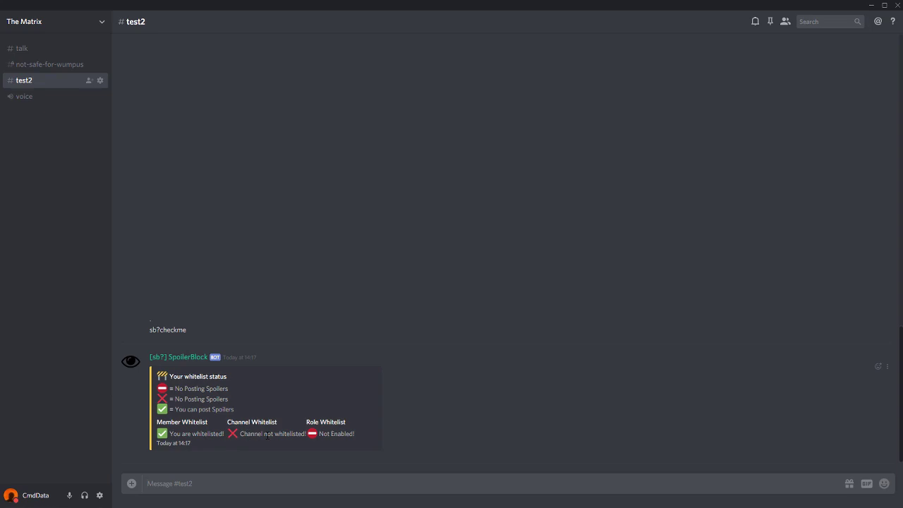
Return to the talk channel, look up the own account's roles and whitelist the Admin role with sb?rwhitelist add Admin
left_click(14, 47)
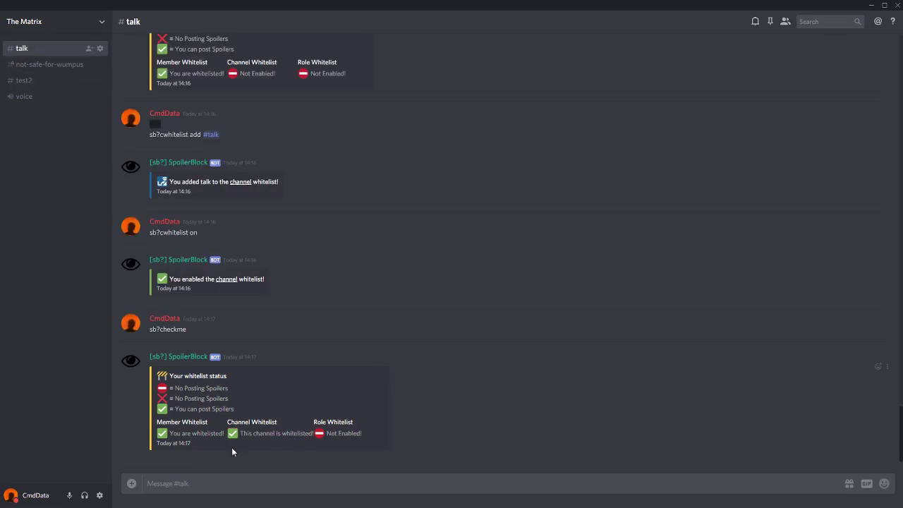
left_click(226, 487)
type("sb?rwhitelist add")
left_click(164, 319)
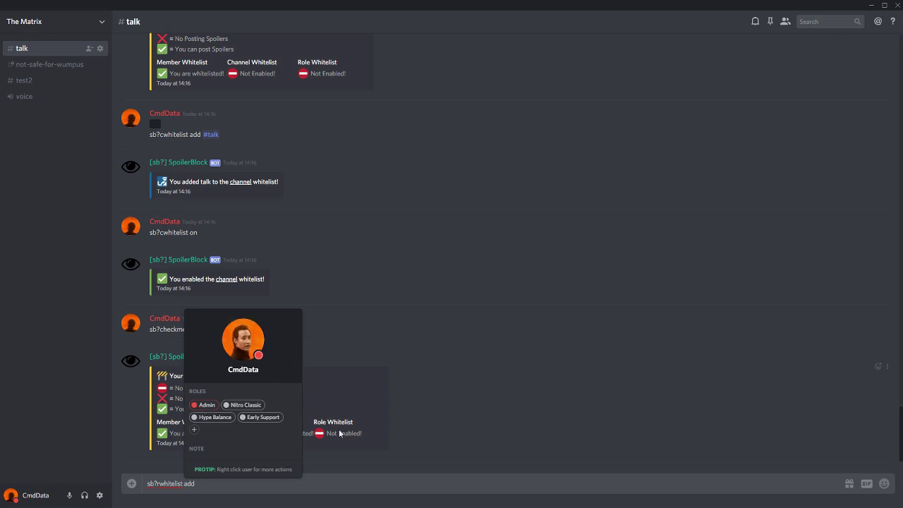
left_click(358, 484)
type("Admin")
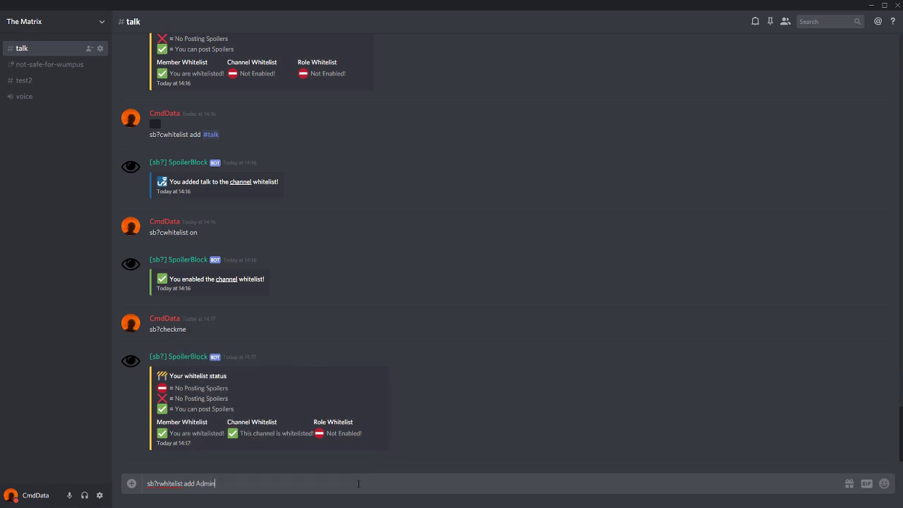
key("Return")
Enable the role whitelist with sb?rwhitelist on
type("sb")
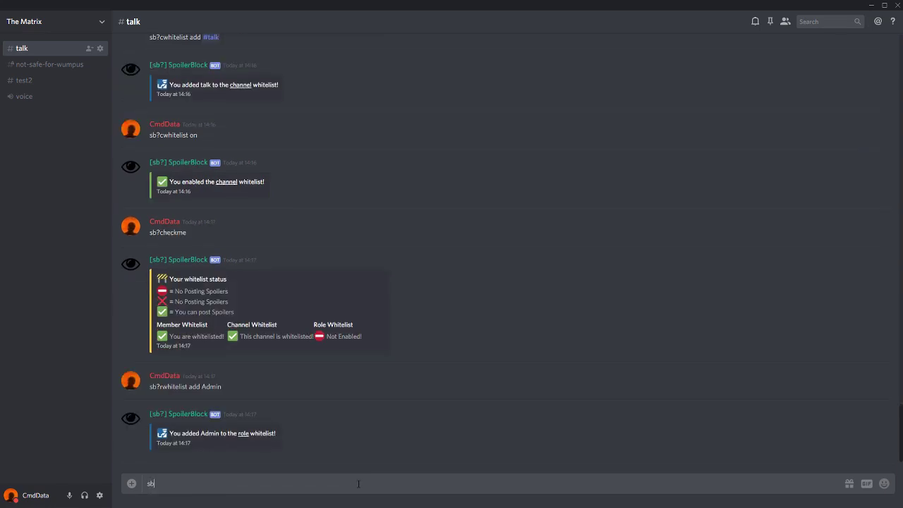
type("?rwhitelist on")
key("Return")
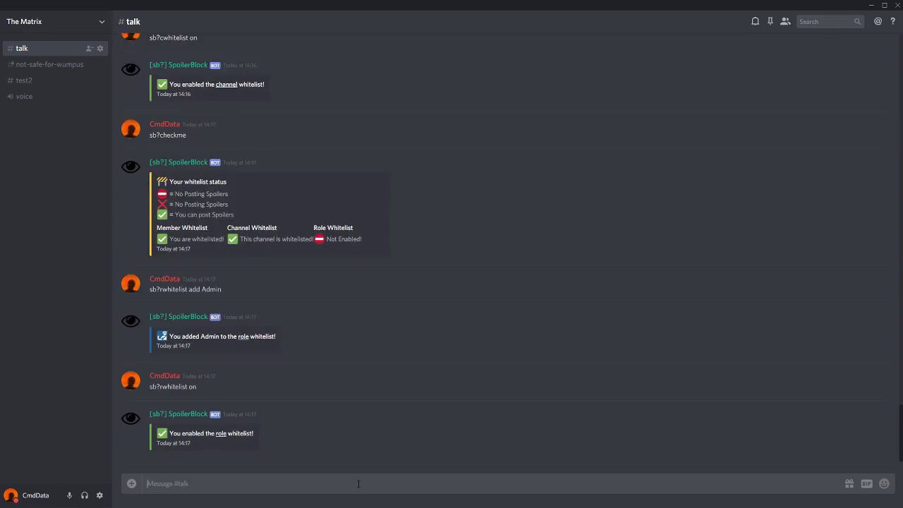
Check all three whitelist statuses with sb?checkme and view the own account's roles in its profile card
type("sb?checkme")
key("Return")
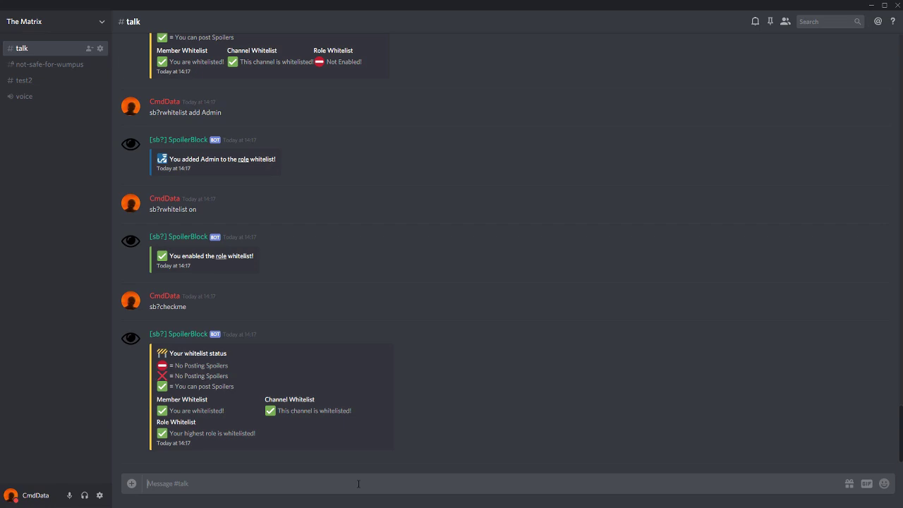
left_click(165, 296)
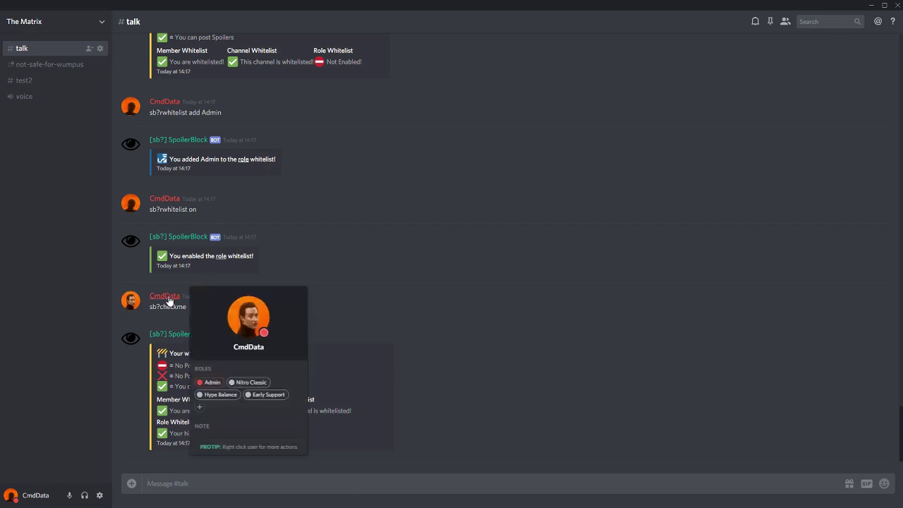
left_click(292, 464)
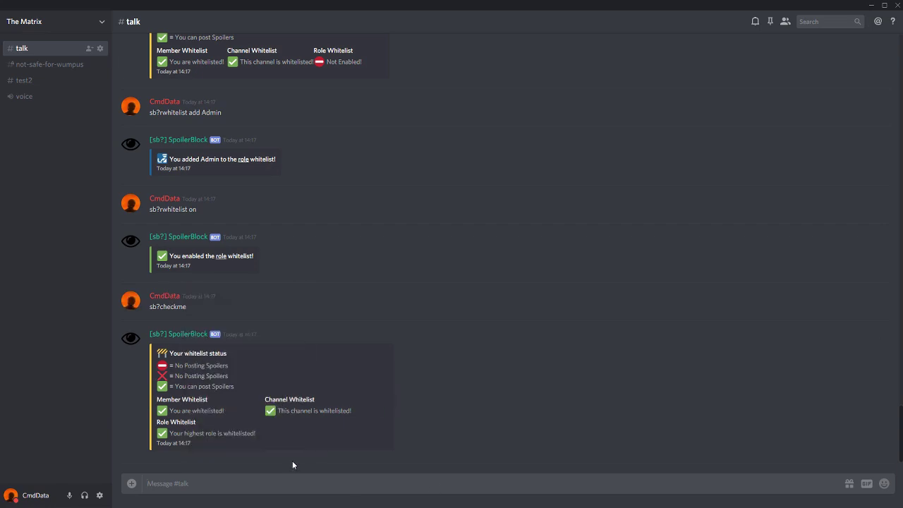
Whitelist the Nitro Classic role with sb?rwhitelist add Nitro Classic and remove the Admin role with sb?rwhitelist del Admin
type("sb?rwhitelist ad")
type("d Nitro CL")
type("assic")
key("Return")
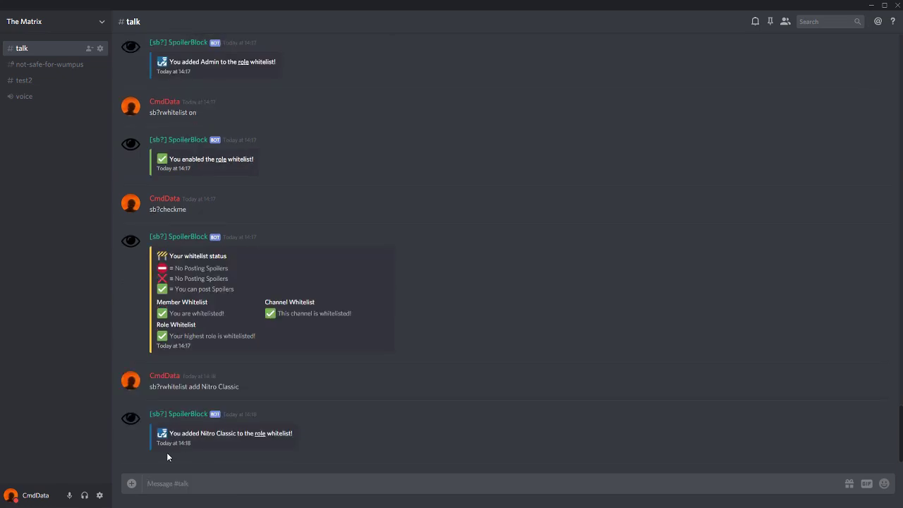
type("sb?rwhitelist del Admin")
key("Return")
Recheck the whitelist status in the talk channel with sb?checkme and inspect the own account's roles in its profile card
type("sb?checkme")
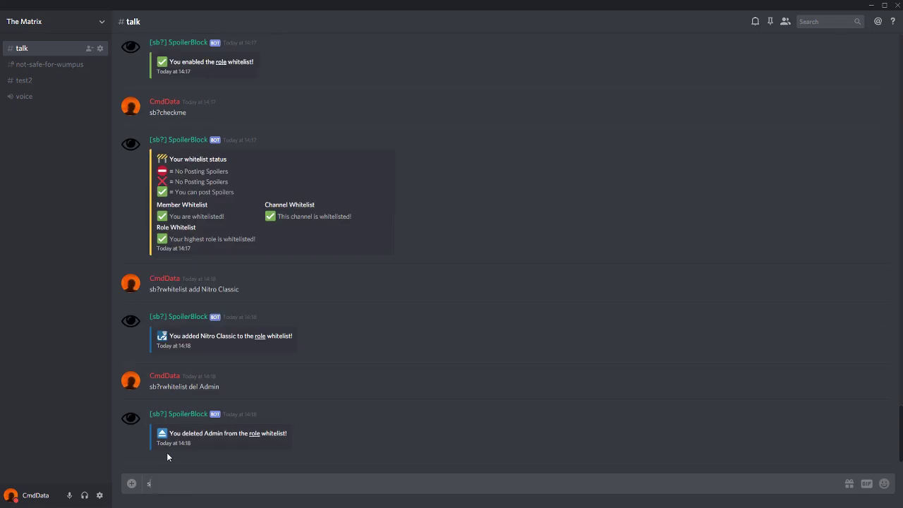
key("Return")
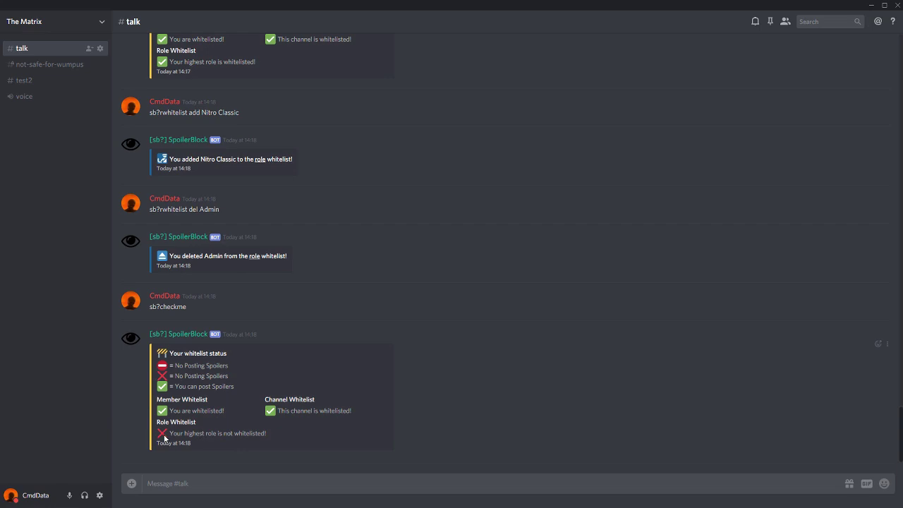
left_click(162, 296)
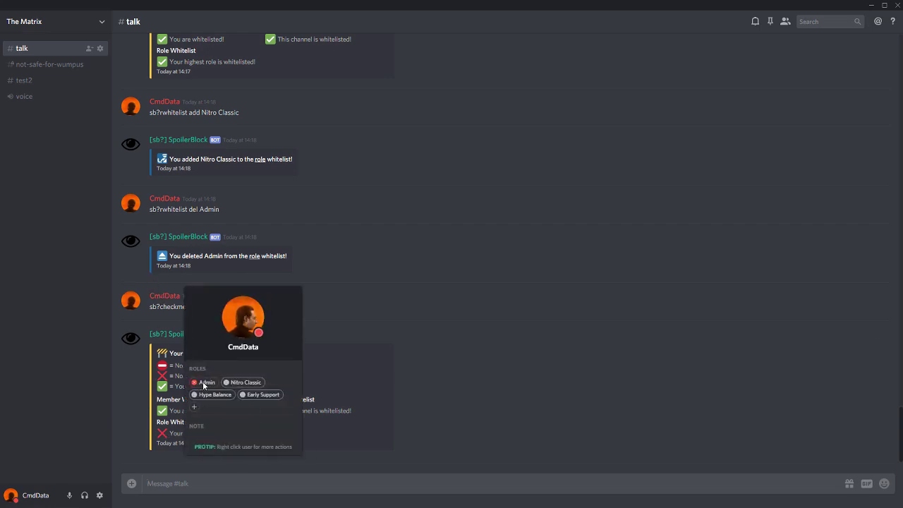
mouse_move(204, 382)
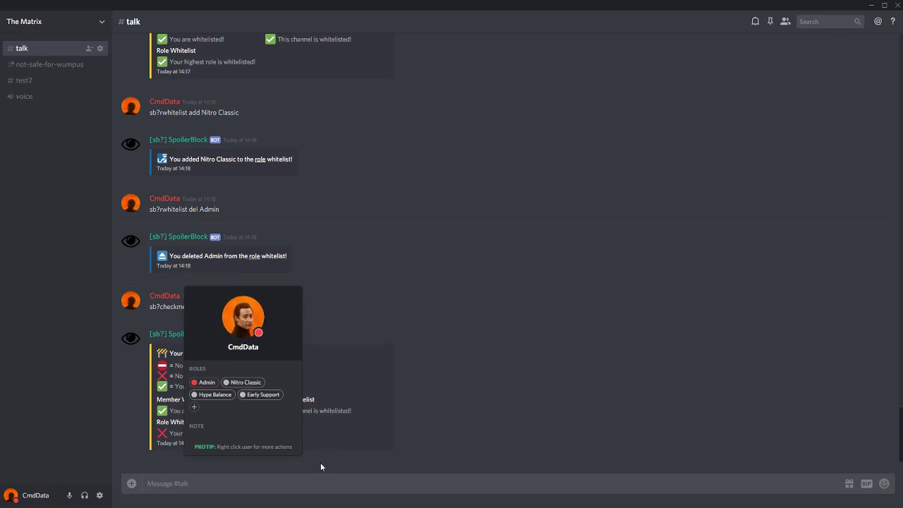
left_click(246, 488)
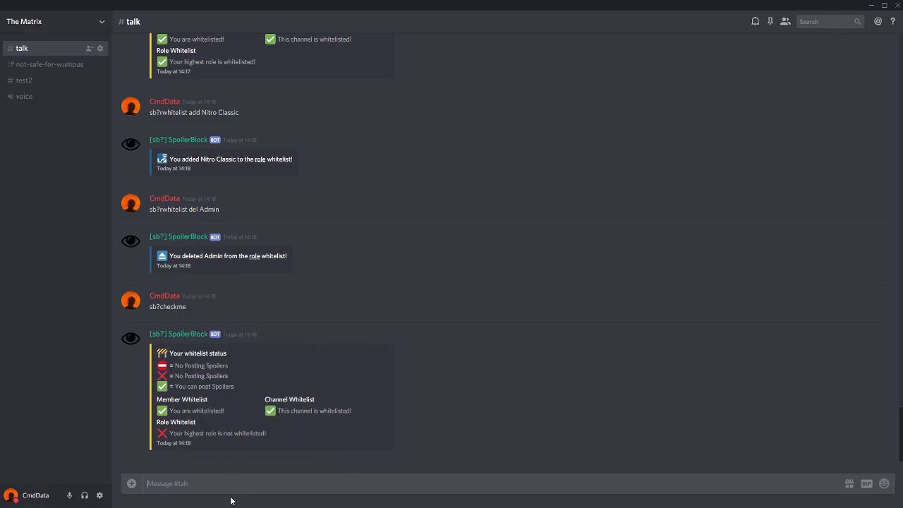